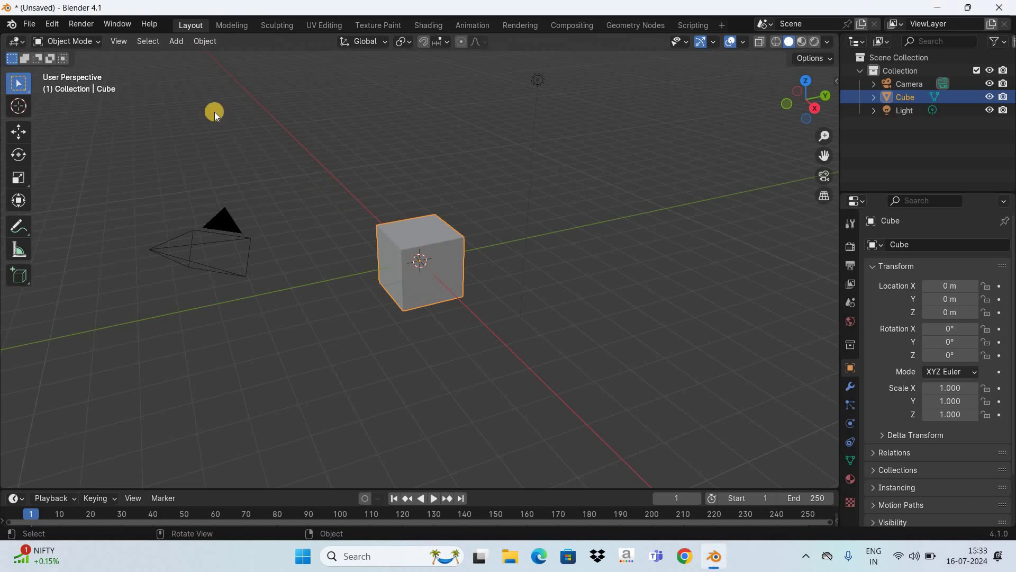
- Open the Add menu, then dismiss it without adding anything
{"action": "left_click", "coordinate": [176, 41]}
{"action": "mouse_move", "coordinate": [195, 56]}
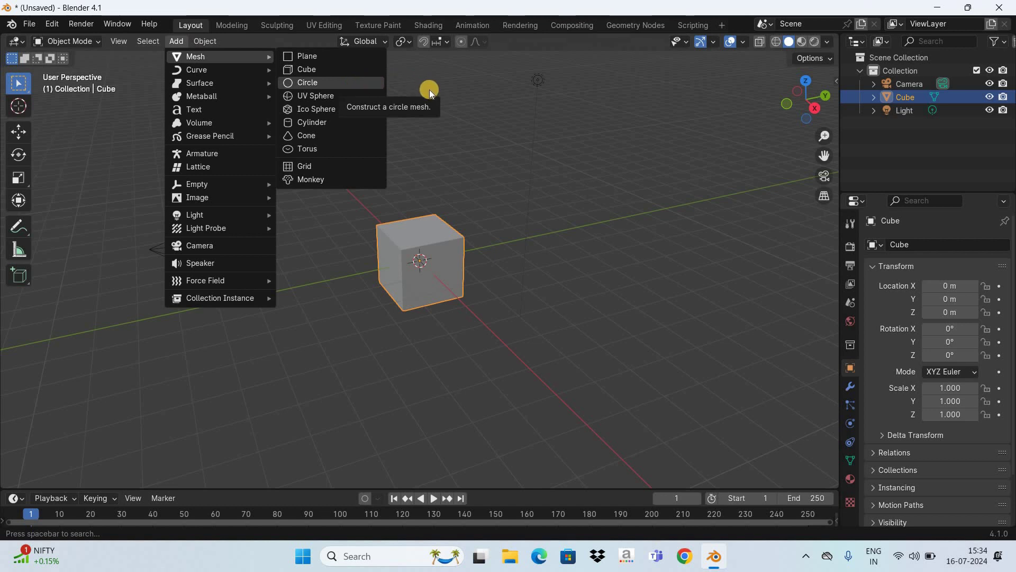
{"action": "key", "text": "Escape"}
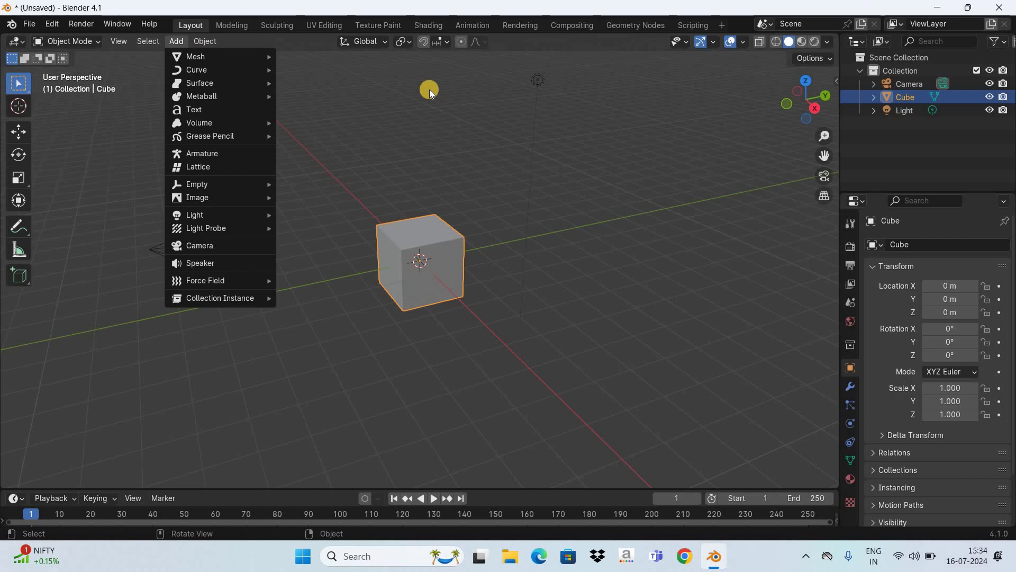
{"action": "left_click", "coordinate": [454, 141]}
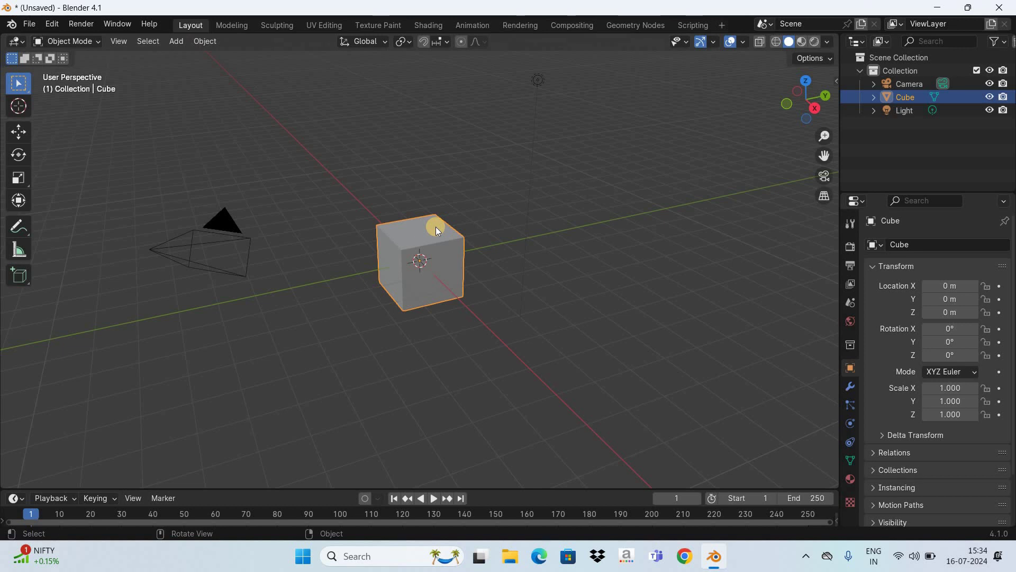
- Replace the default cube with a circle mesh and zoom in on it from top view
{"action": "key", "text": "Delete"}
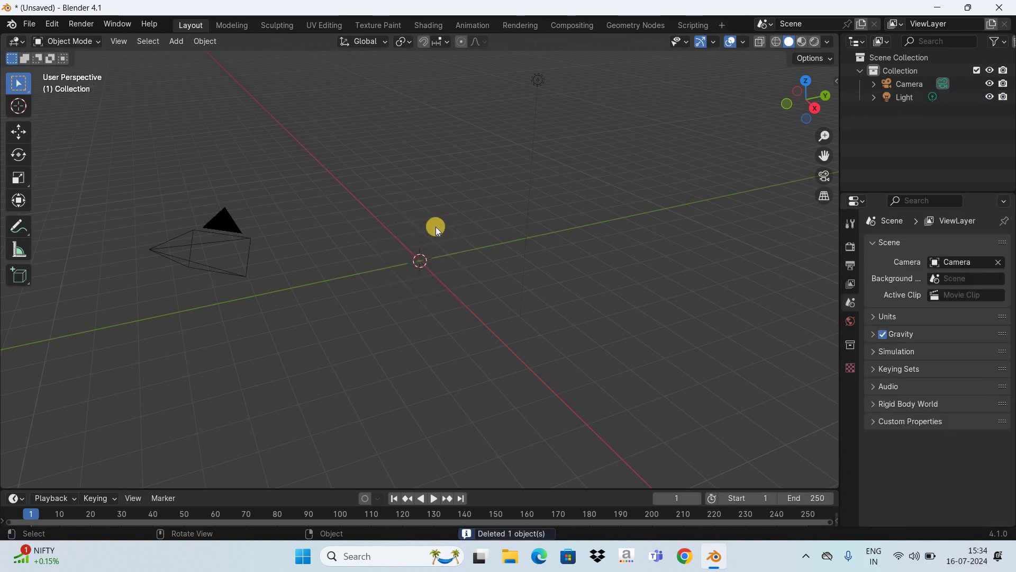
{"action": "left_click", "coordinate": [176, 41]}
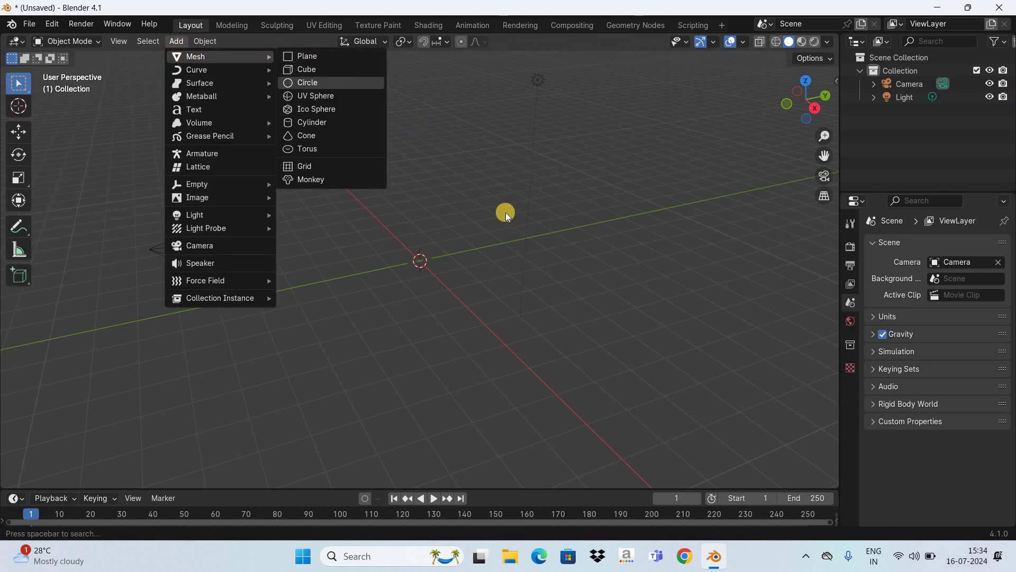
{"action": "key", "text": "Return"}
{"action": "key", "text": "KP_7"}
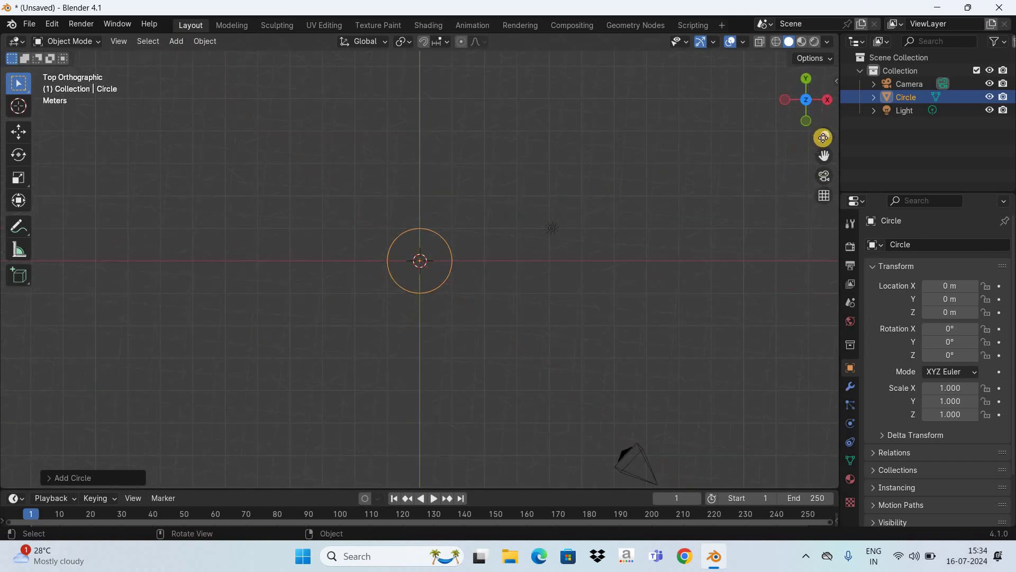
{"action": "left_click_drag", "start_coordinate": [823, 138], "coordinate": [823, 137]}
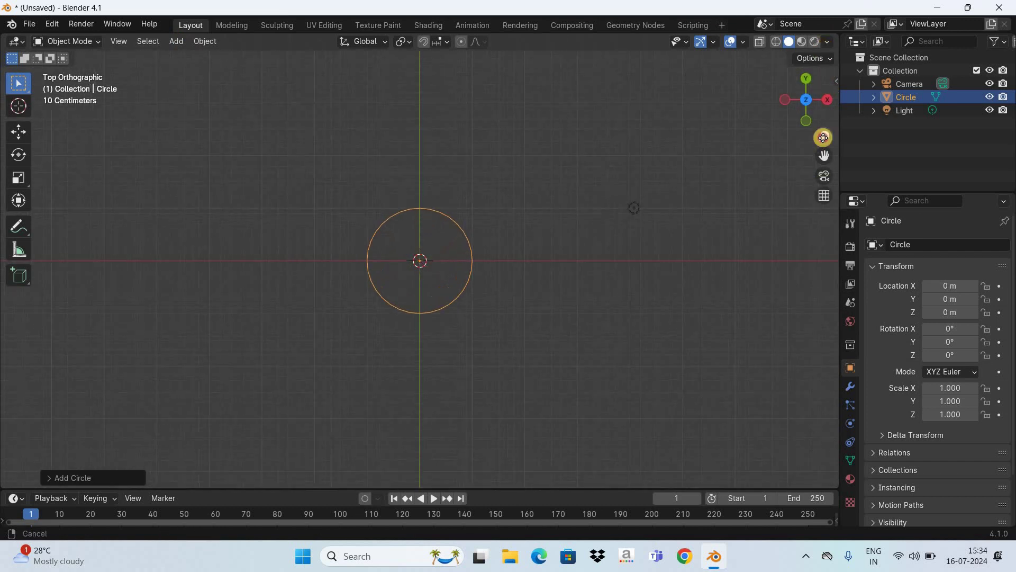
{"action": "left_click_drag", "start_coordinate": [824, 138], "coordinate": [88, 474]}
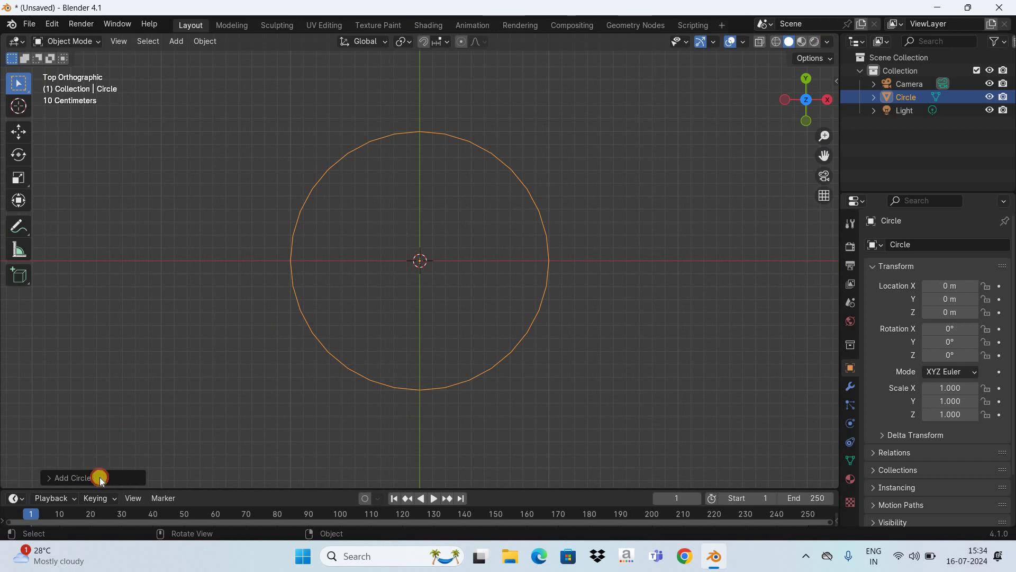
- In the Add Circle panel, step the vertex count through 3, 4, 5 and finally 6
{"action": "left_click", "coordinate": [99, 477]}
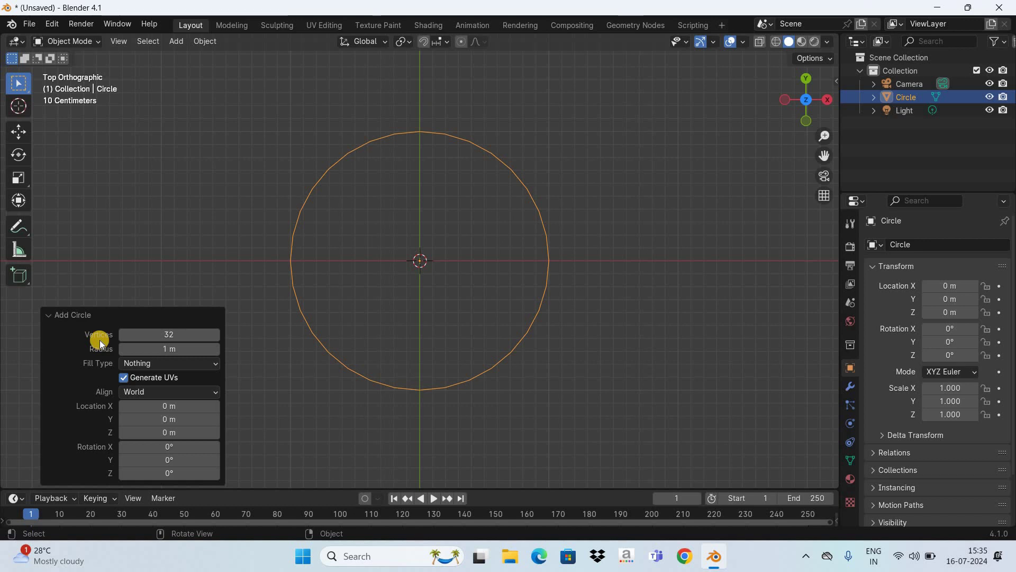
{"action": "left_click", "coordinate": [164, 334]}
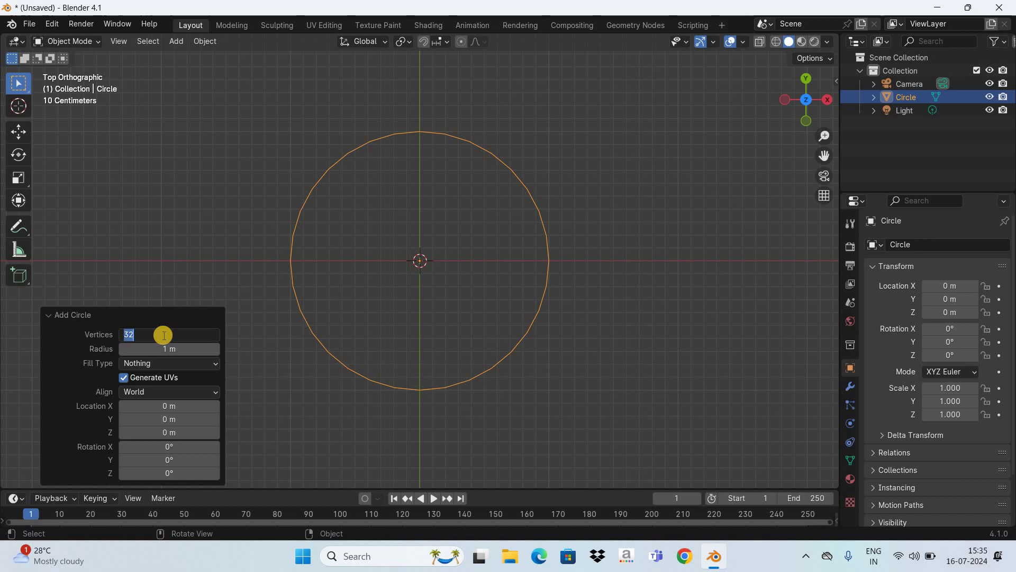
{"action": "type", "text": "3"}
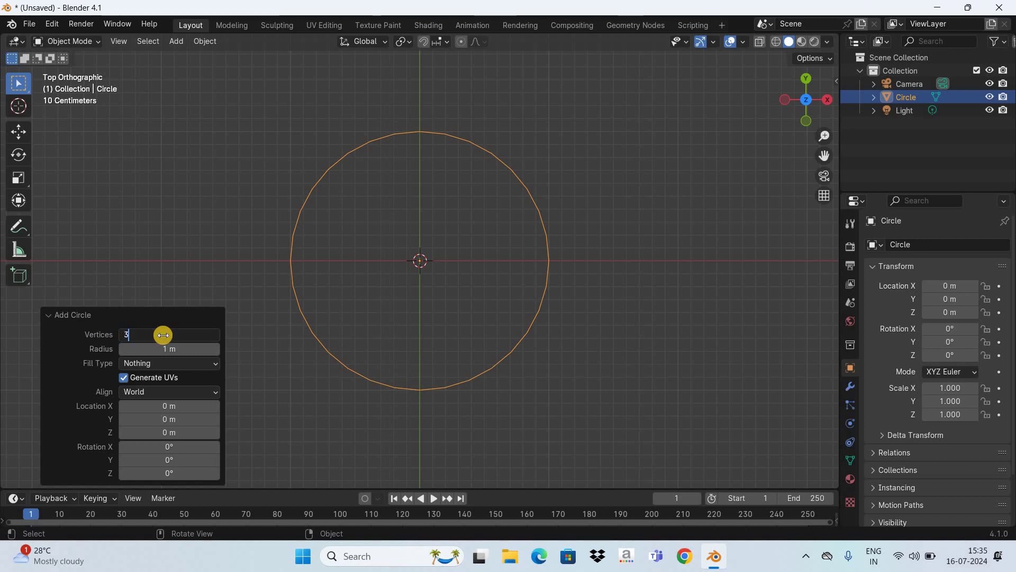
{"action": "key", "text": "Return"}
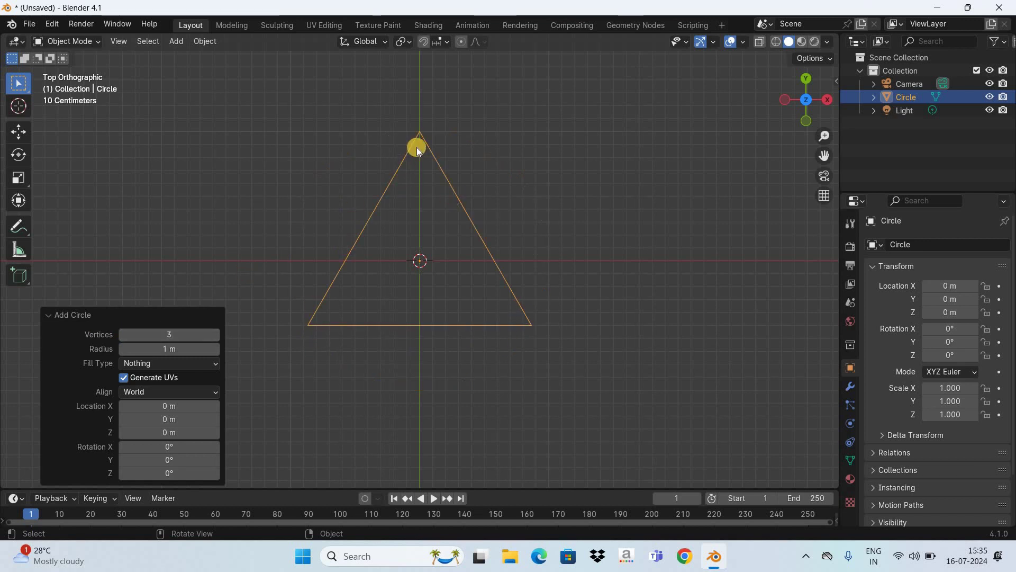
{"action": "left_click", "coordinate": [177, 335]}
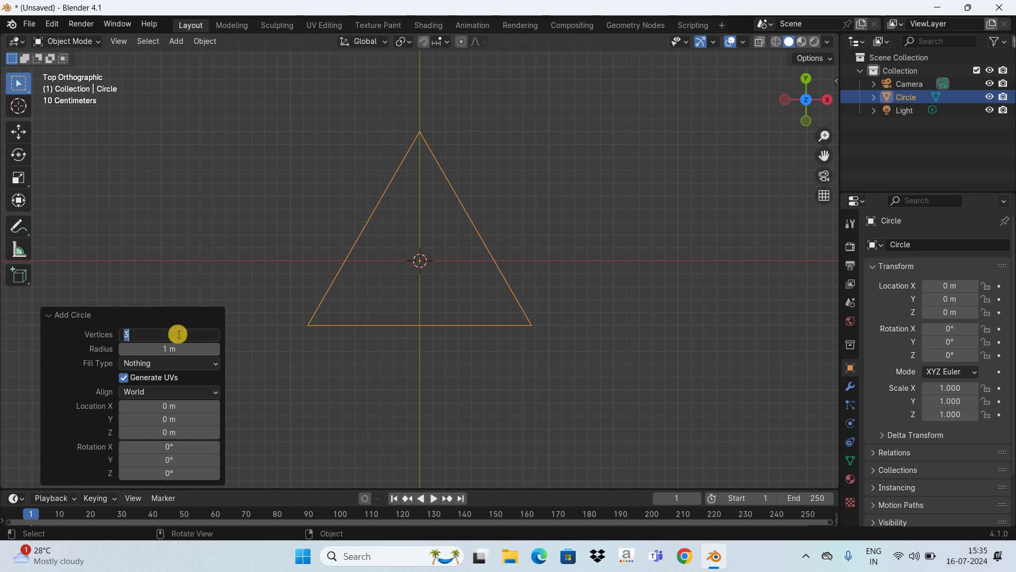
{"action": "type", "text": "4"}
{"action": "key", "text": "Return"}
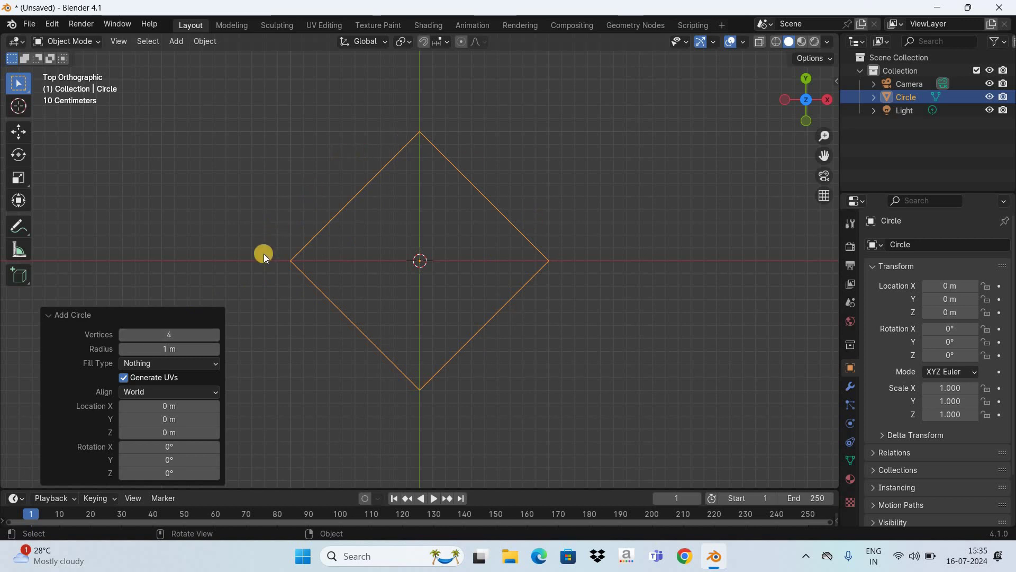
{"action": "left_click", "coordinate": [176, 332]}
{"action": "type", "text": "5"}
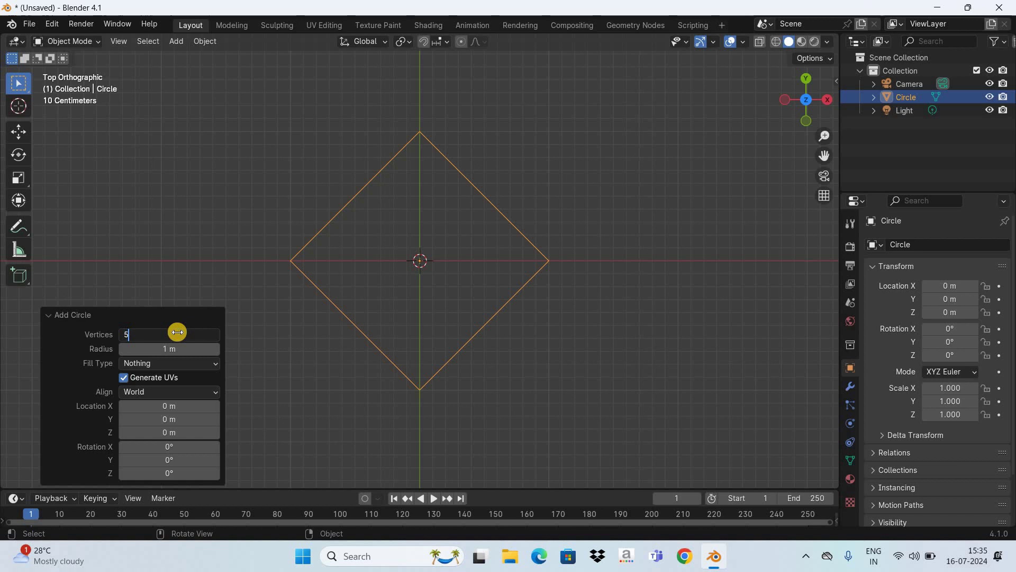
{"action": "key", "text": "Return"}
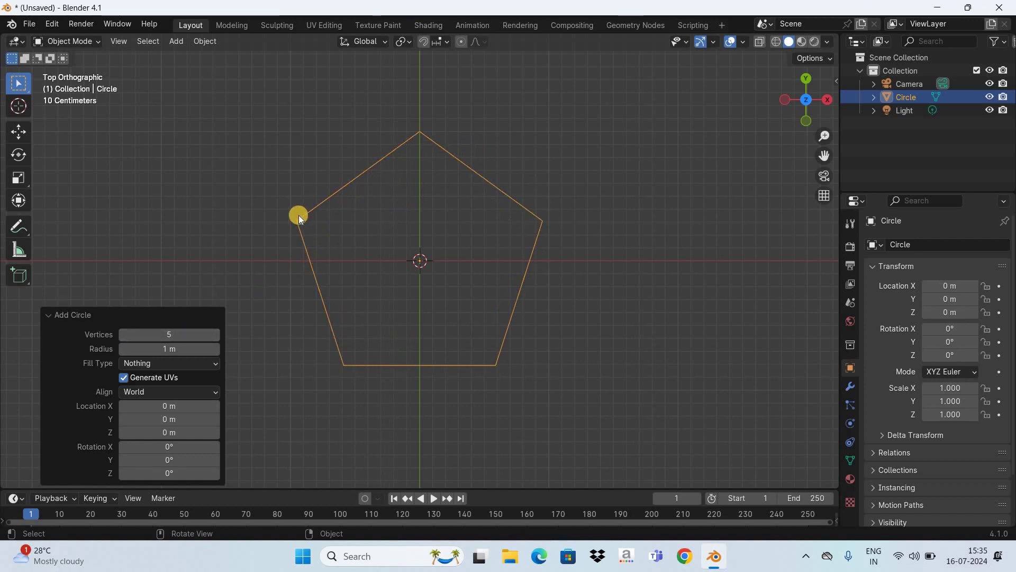
{"action": "left_click", "coordinate": [176, 334]}
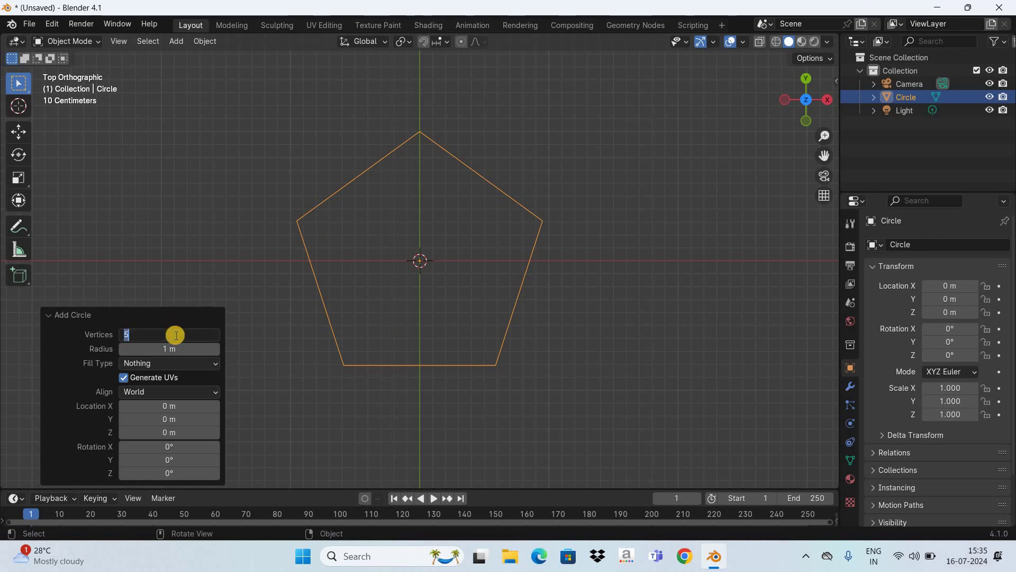
{"action": "type", "text": "6"}
{"action": "key", "text": "Return"}
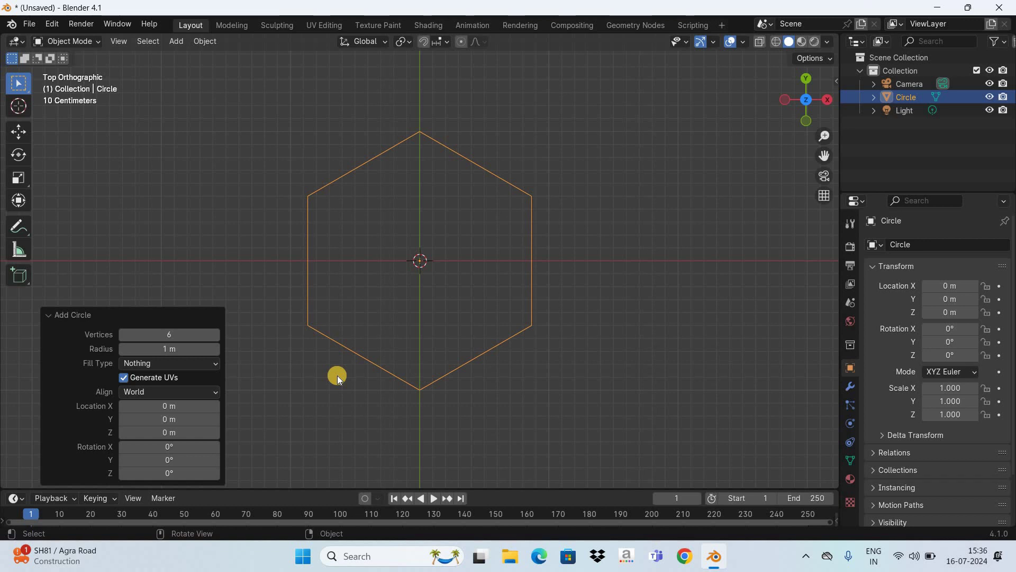
- Change the circle's vertex count to 10, making a decagon
{"action": "left_click", "coordinate": [172, 333]}
{"action": "left_click", "coordinate": [173, 334]}
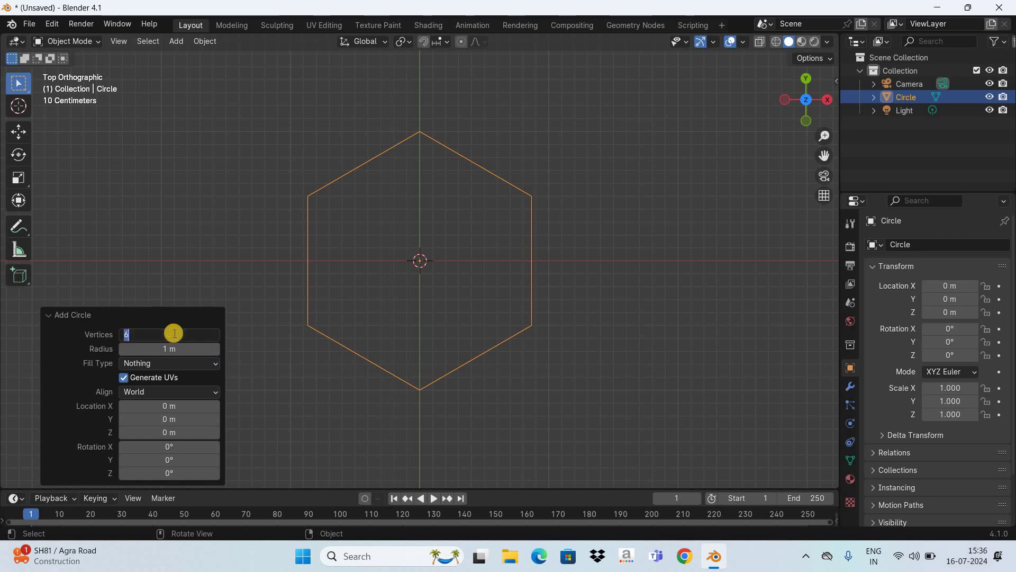
{"action": "type", "text": "10"}
{"action": "key", "text": "Return"}
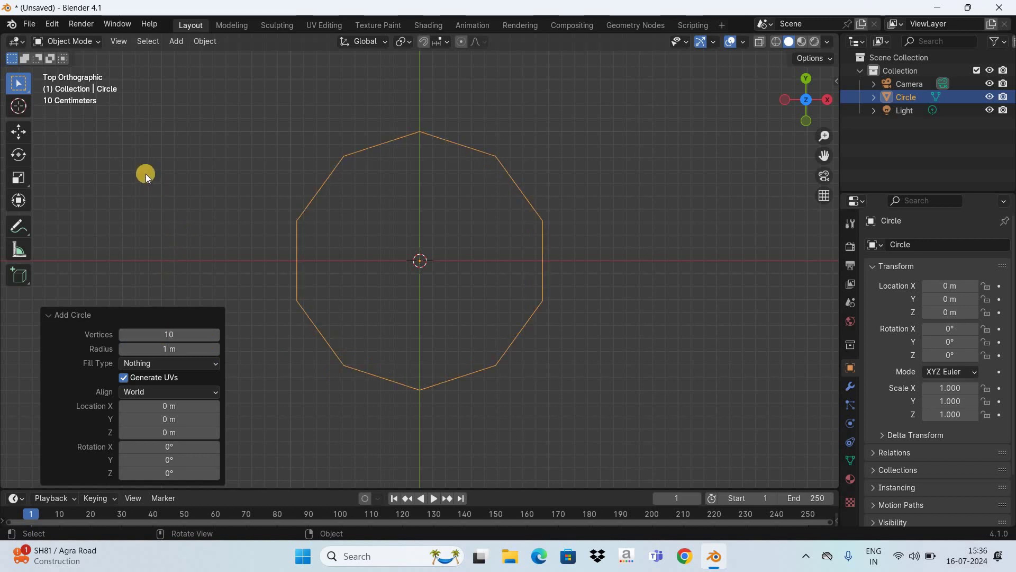
- Enter Edit Mode on the circle with all vertices deselected
{"action": "left_click", "coordinate": [146, 174]}
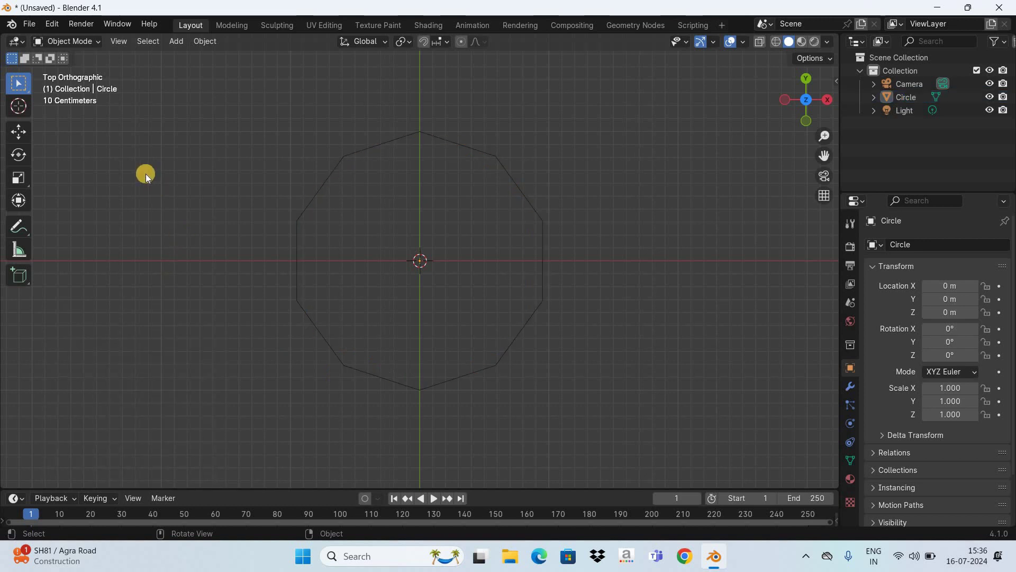
{"action": "left_click", "coordinate": [84, 42]}
{"action": "left_click", "coordinate": [79, 68]}
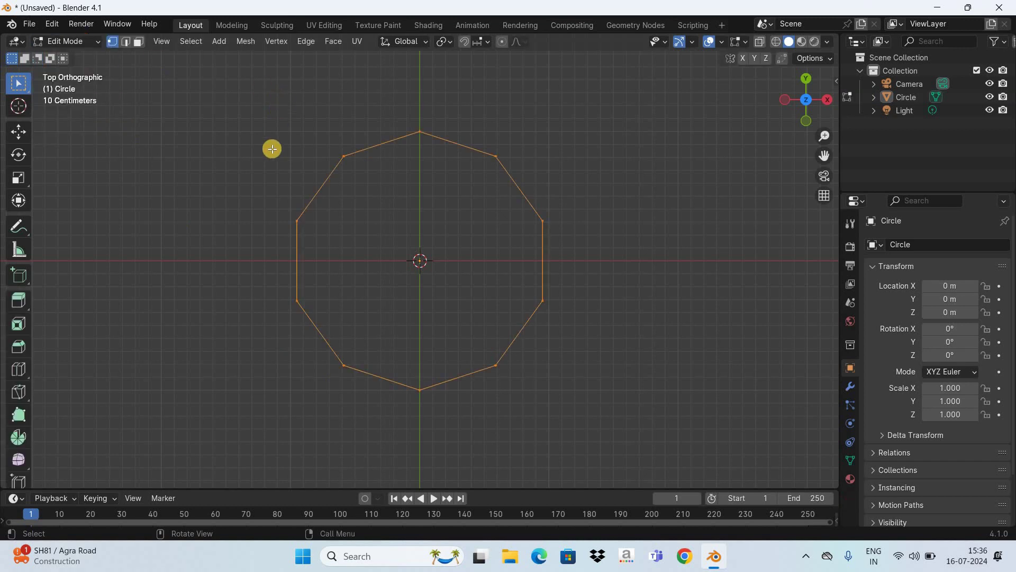
{"action": "left_click", "coordinate": [272, 148]}
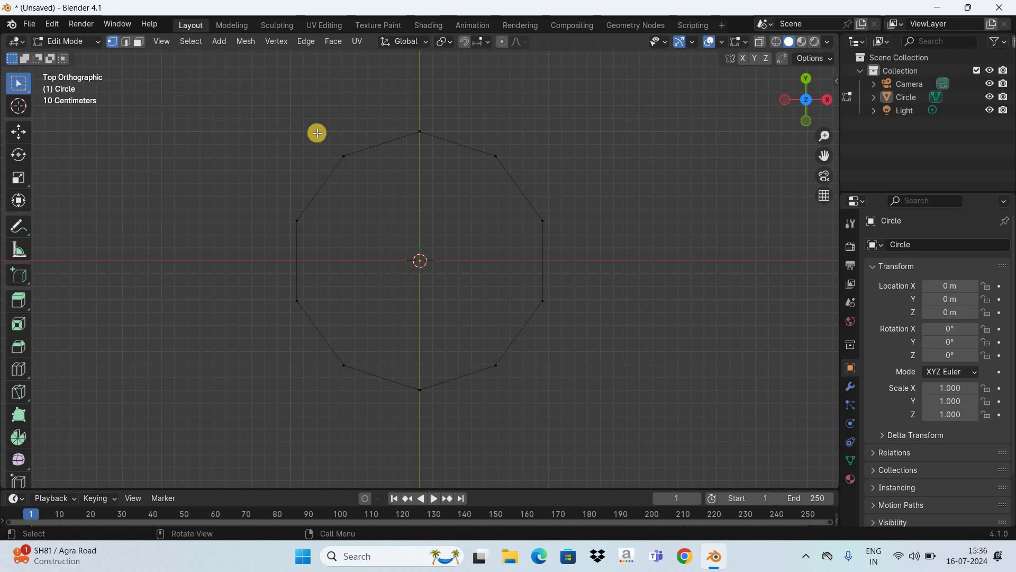
- Select alternating decagon vertices: upper-left, upper-right, lower-right and lower-left
{"action": "left_click", "coordinate": [340, 152]}
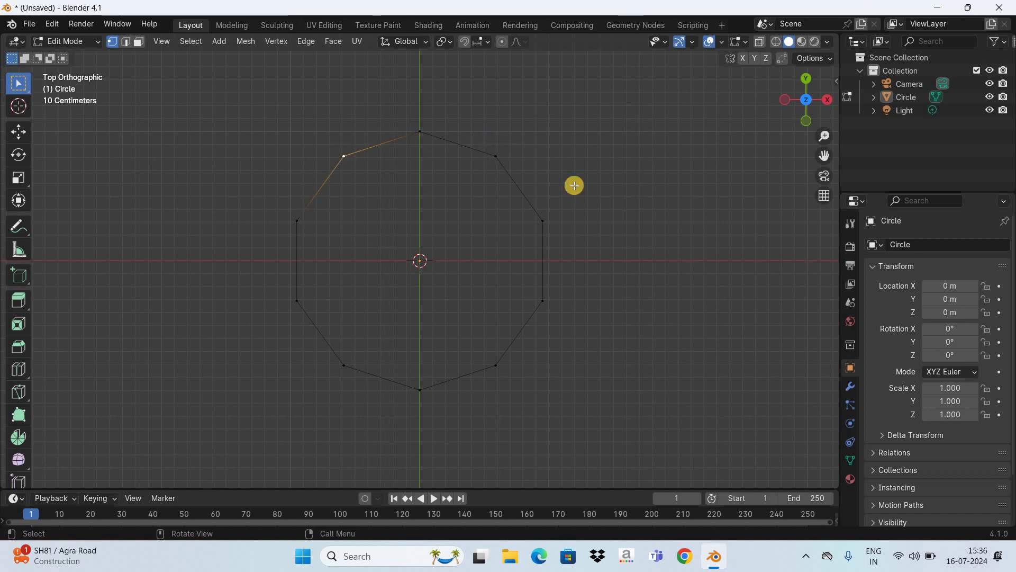
{"action": "key", "text": "shift+ctrl+m"}
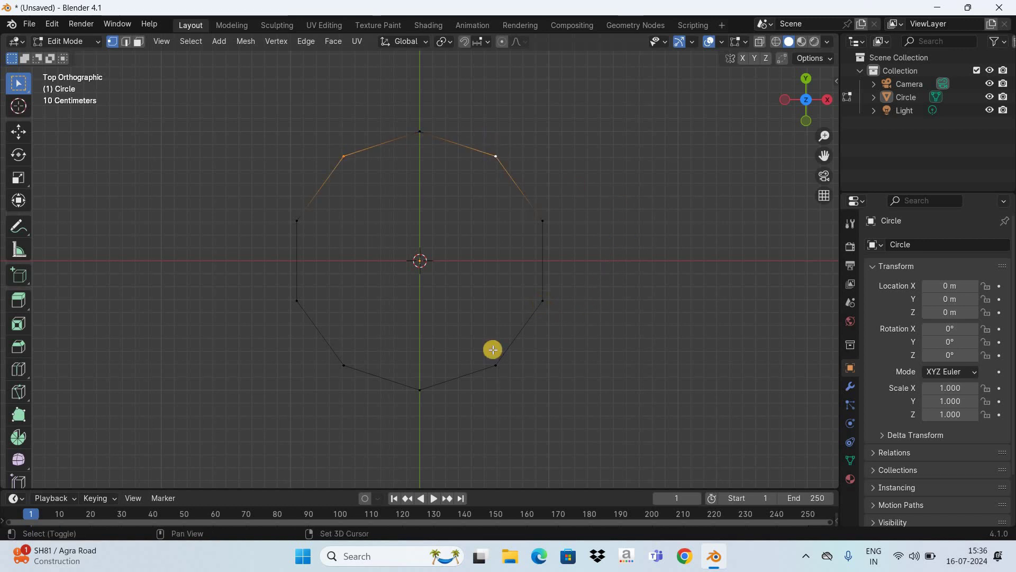
{"action": "left_click", "coordinate": [417, 388], "text": "shift"}
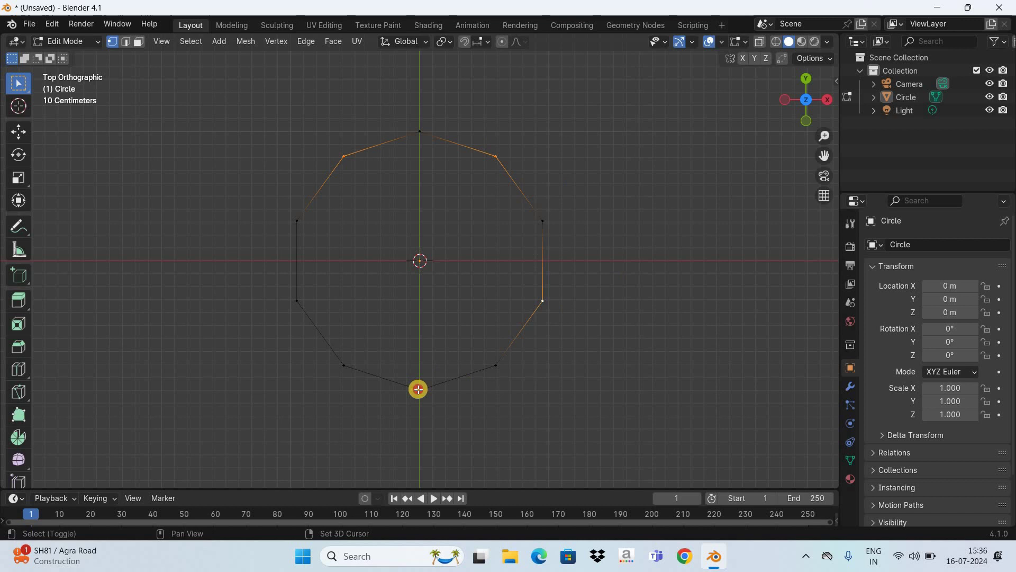
{"action": "left_click", "coordinate": [296, 300], "text": "shift"}
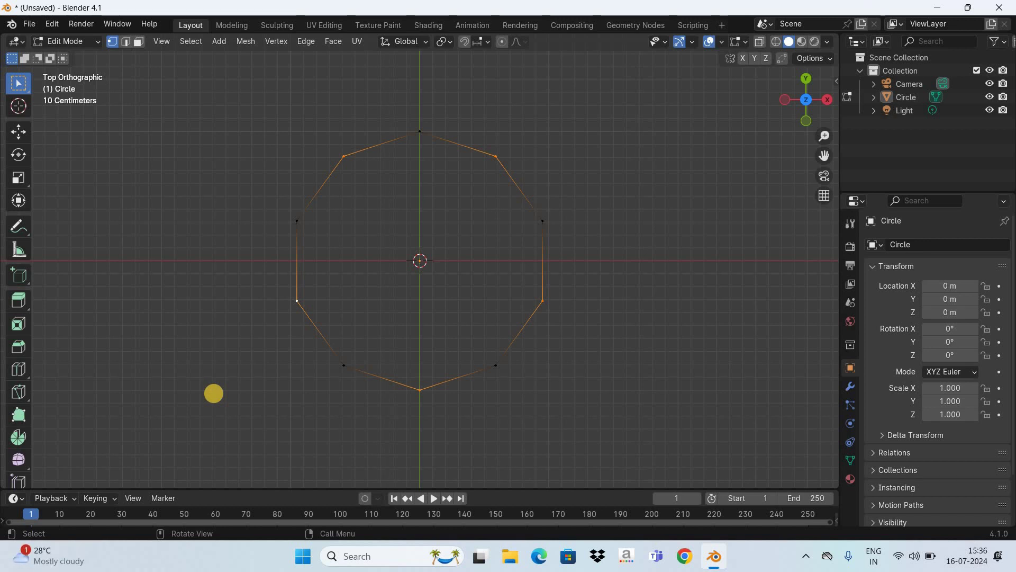
- Scale the alternate vertices inward to about 0.377, then select the whole star outline
{"action": "key", "text": "s"}
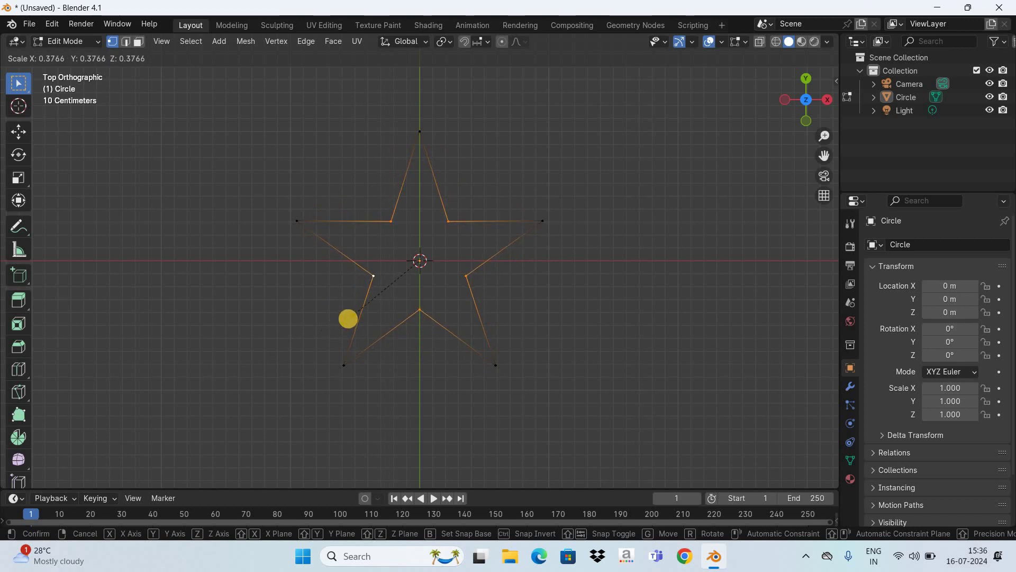
{"action": "left_click", "coordinate": [349, 318]}
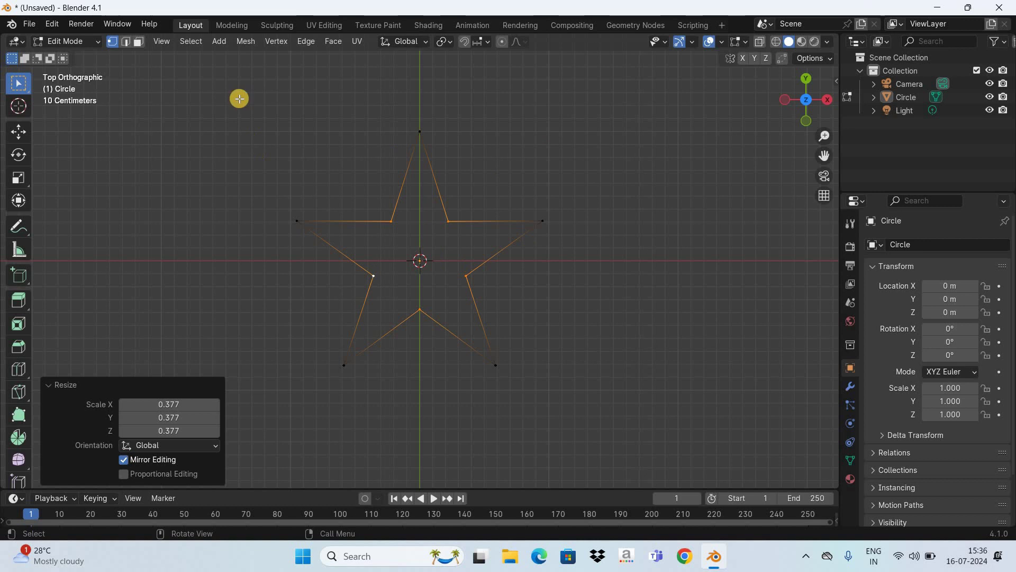
{"action": "mouse_move", "coordinate": [241, 99]}
{"action": "left_mouse_down"}
{"action": "mouse_move", "coordinate": [514, 236]}
{"action": "mouse_move", "coordinate": [611, 416]}
{"action": "left_mouse_up"}
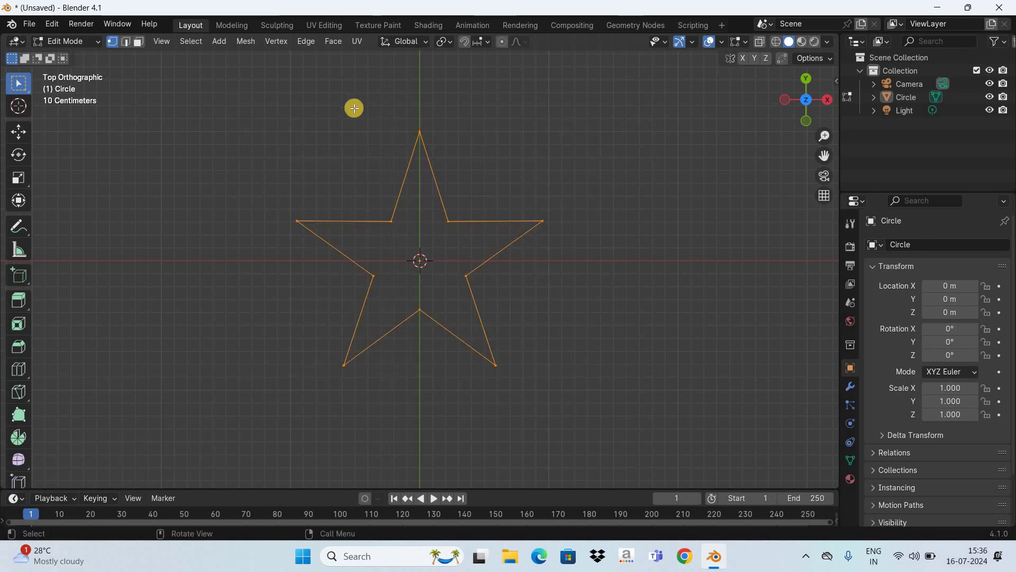
- Fill the star outline with faces using Face > Fill, then reselect the entire star
{"action": "left_click", "coordinate": [333, 42]}
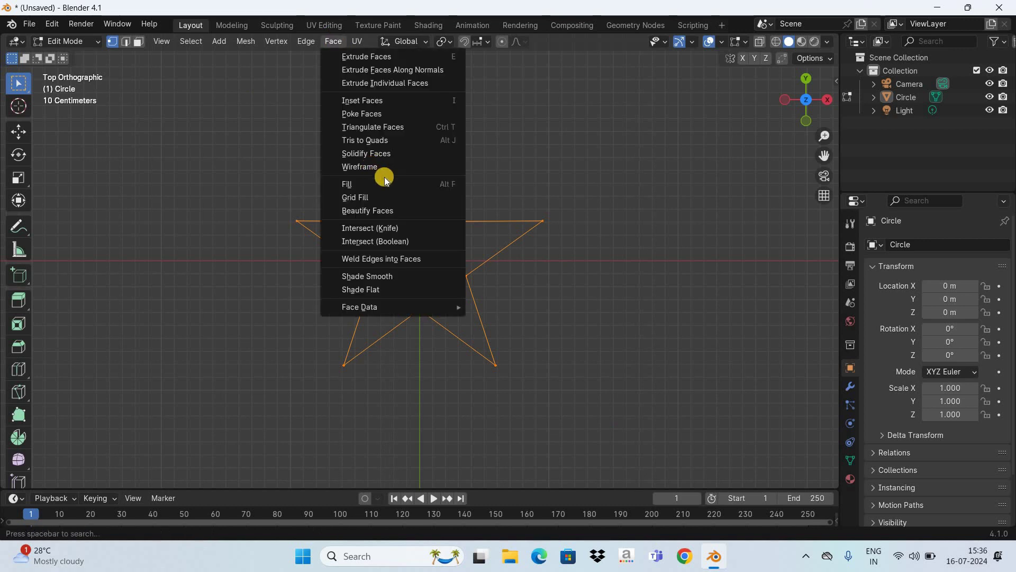
{"action": "left_click", "coordinate": [391, 184]}
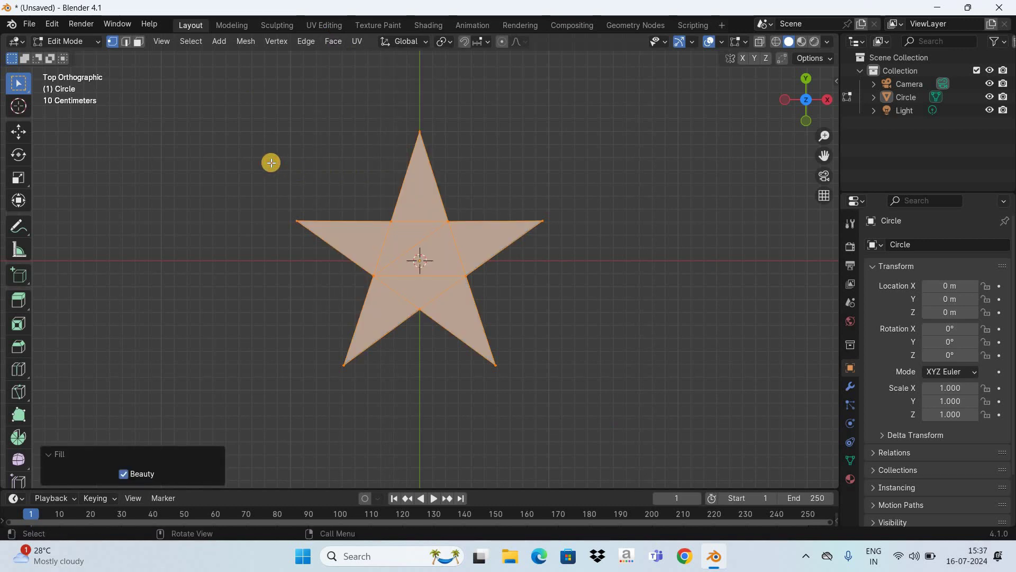
{"action": "left_click", "coordinate": [259, 139]}
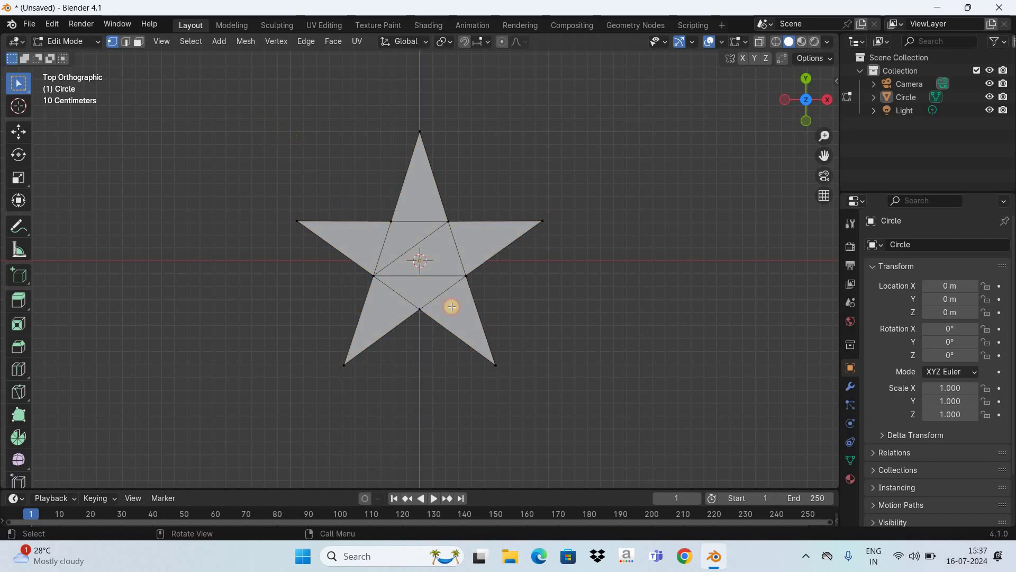
{"action": "left_click_drag", "start_coordinate": [271, 115], "coordinate": [581, 398]}
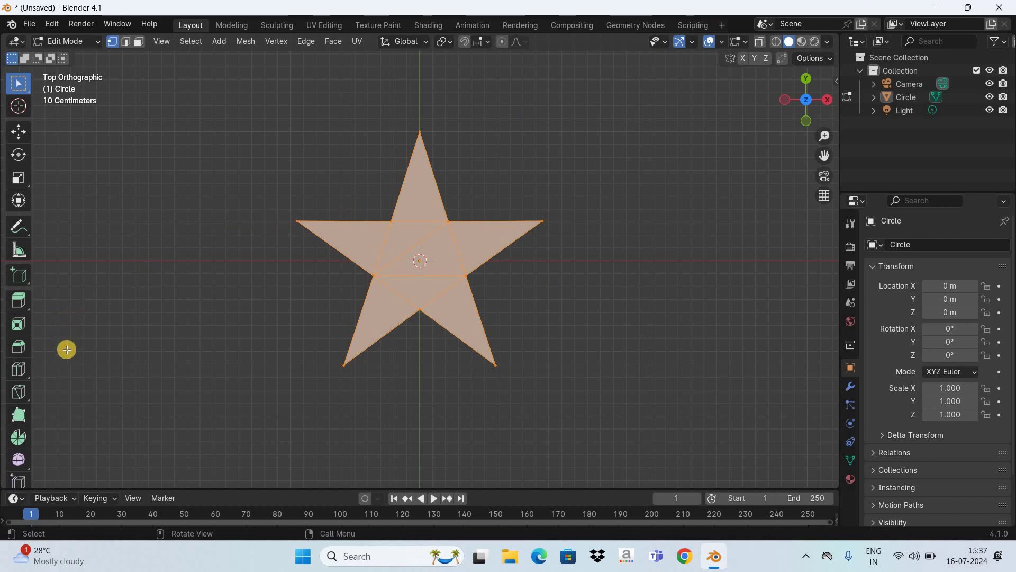
- Extrude the entire flat star region upward with Extrude Region to give it thickness
{"action": "left_click", "coordinate": [20, 304]}
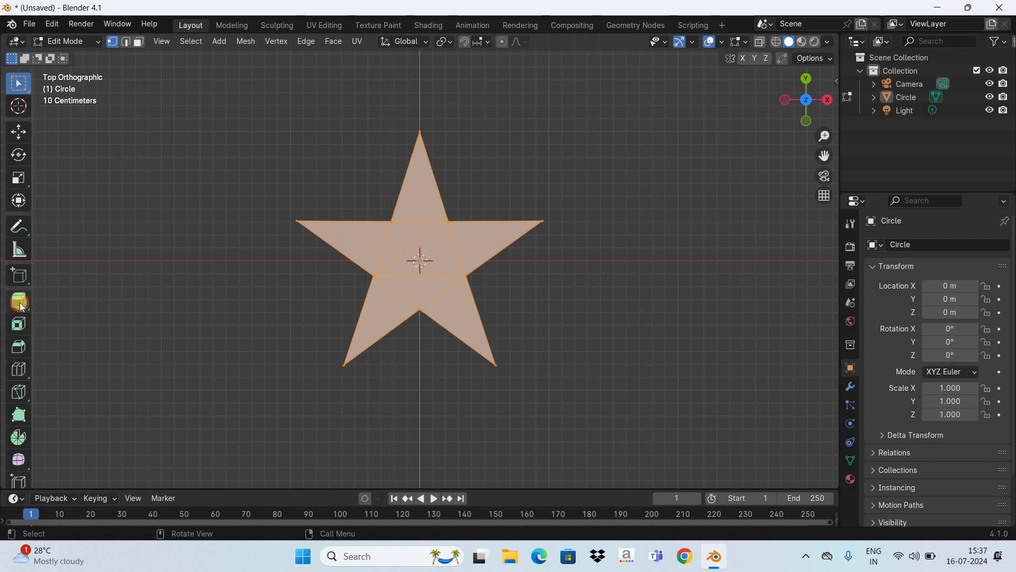
{"action": "left_click_drag", "start_coordinate": [40, 304], "coordinate": [97, 306]}
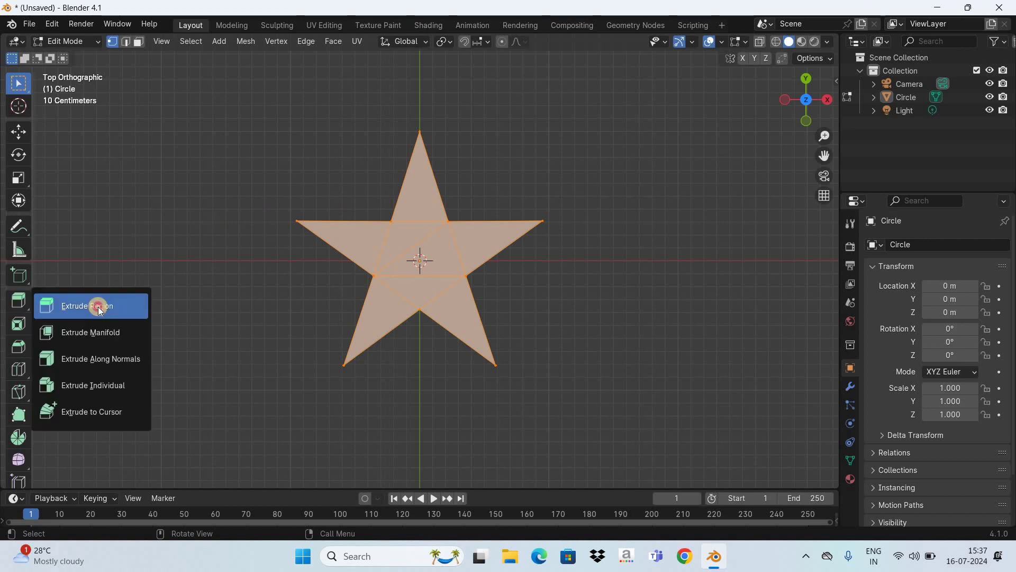
{"action": "left_click", "coordinate": [346, 264]}
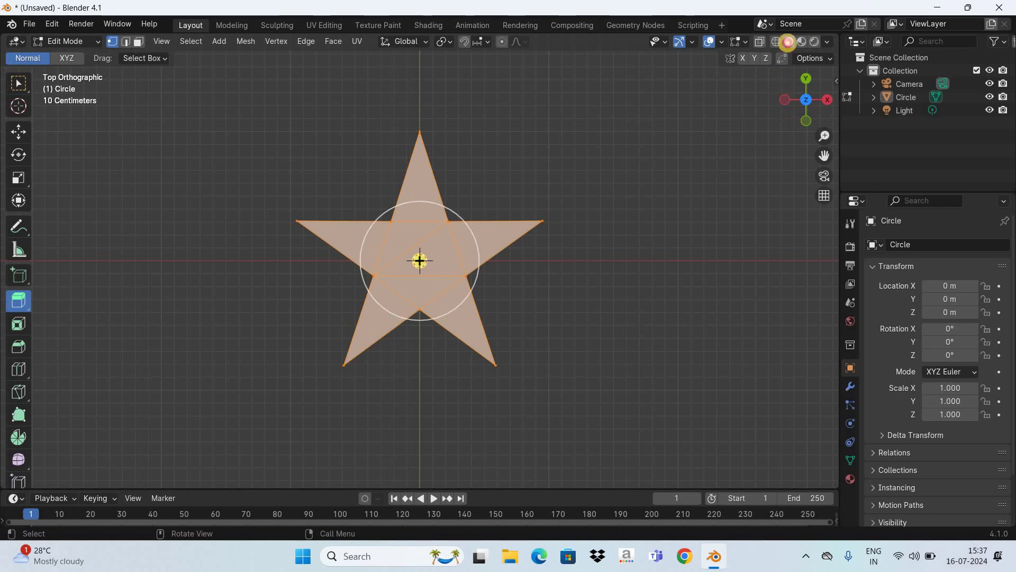
{"action": "left_click_drag", "start_coordinate": [793, 114], "coordinate": [549, 184]}
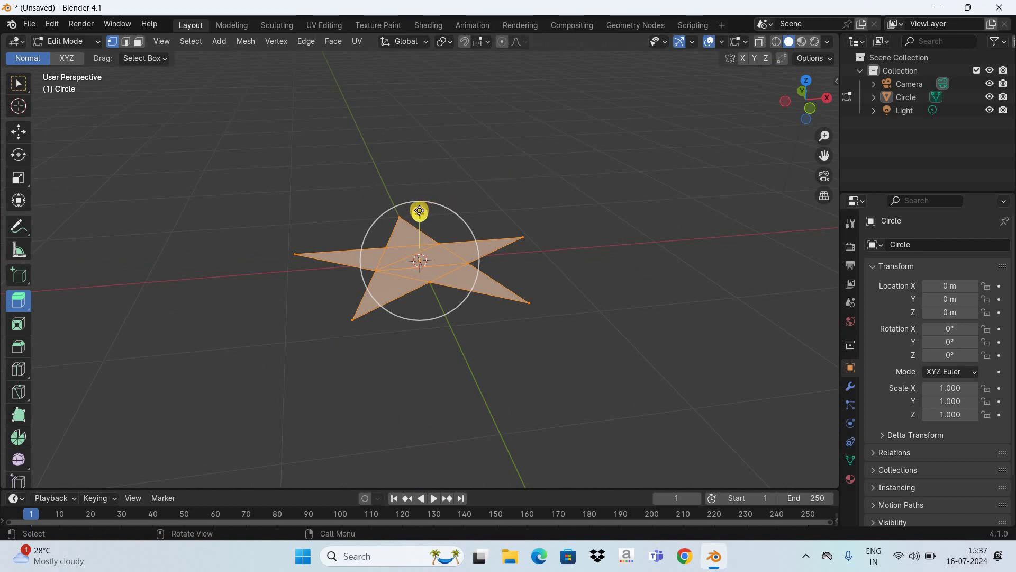
{"action": "mouse_move", "coordinate": [419, 200]}
{"action": "left_mouse_down"}
{"action": "mouse_move", "coordinate": [419, 190]}
{"action": "mouse_move", "coordinate": [664, 133]}
{"action": "left_mouse_up"}
{"action": "left_click", "coordinate": [789, 85]}
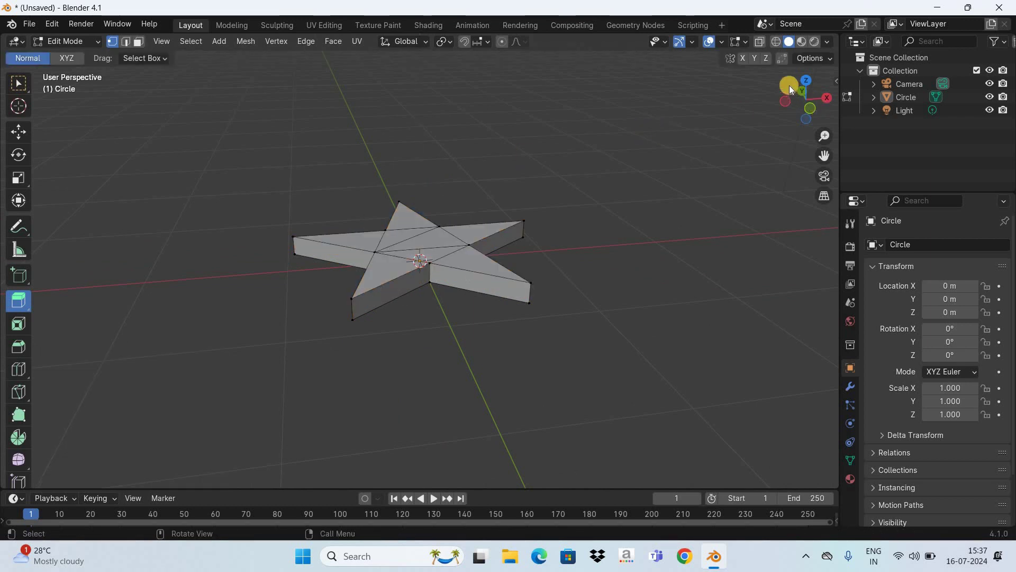
{"action": "mouse_move", "coordinate": [810, 103]}
{"action": "left_mouse_down"}
{"action": "mouse_move", "coordinate": [831, 121]}
{"action": "mouse_move", "coordinate": [276, 142]}
{"action": "left_mouse_up"}
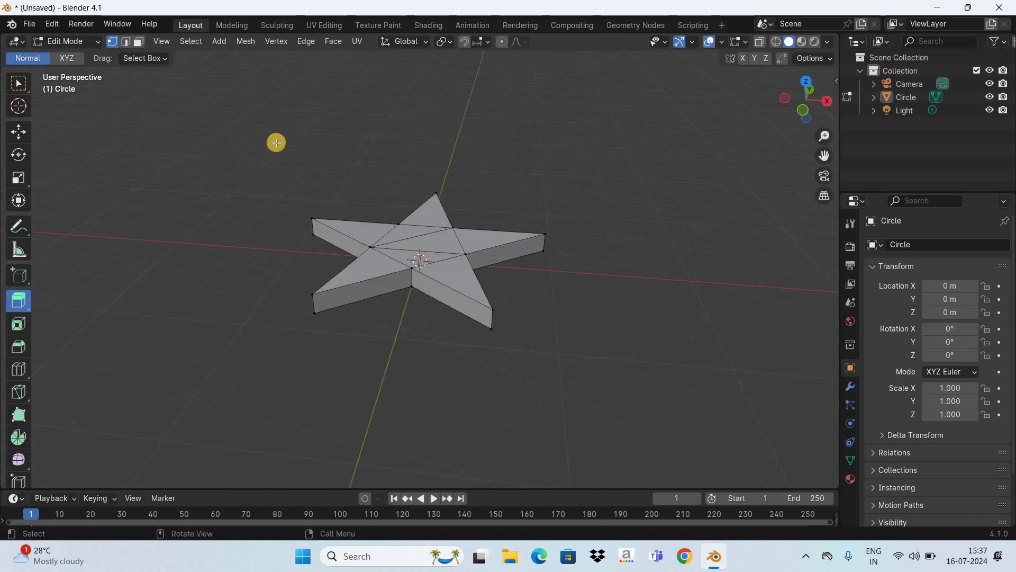
- In Object Mode, raise the star about 1.0354 m along Z
{"action": "key", "text": "Tab"}
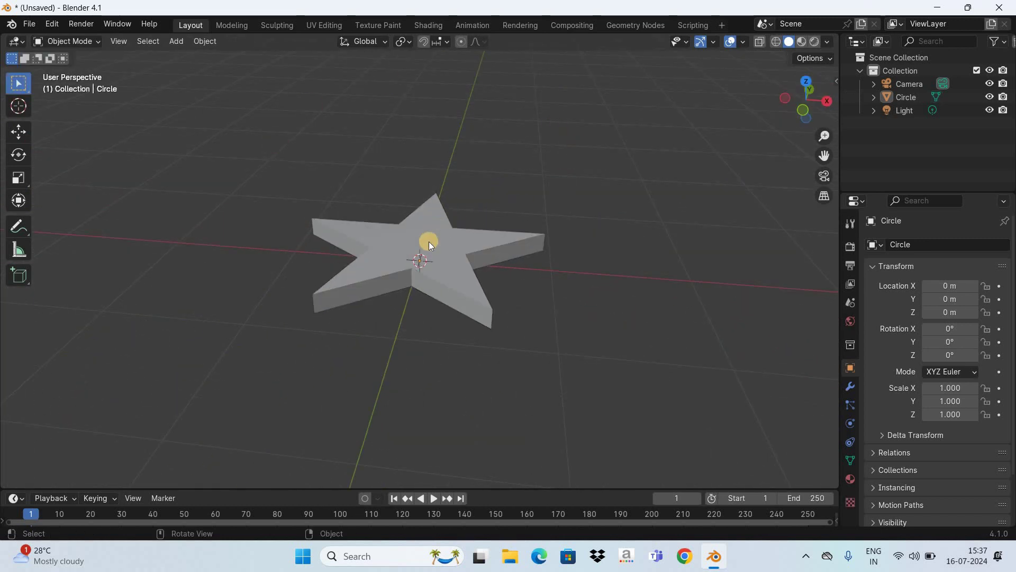
{"action": "left_click", "coordinate": [429, 241]}
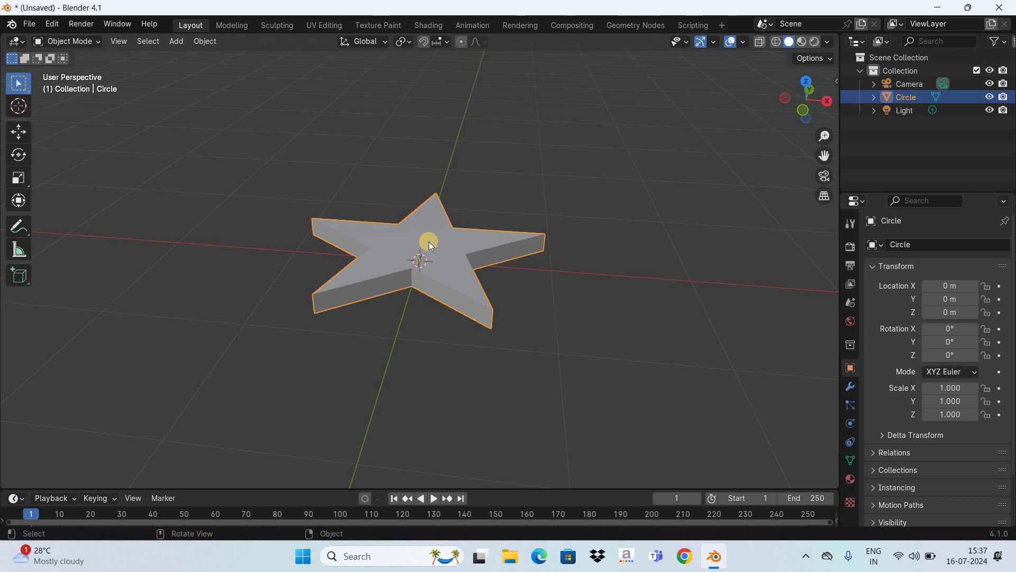
{"action": "key", "text": "g"}
{"action": "key", "text": "z"}
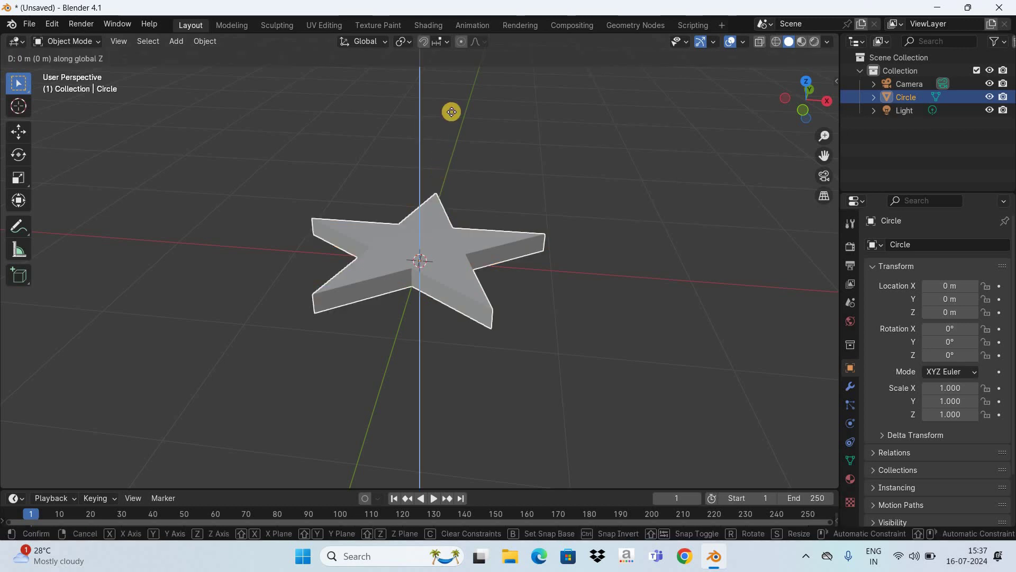
{"action": "left_click", "coordinate": [640, 140]}
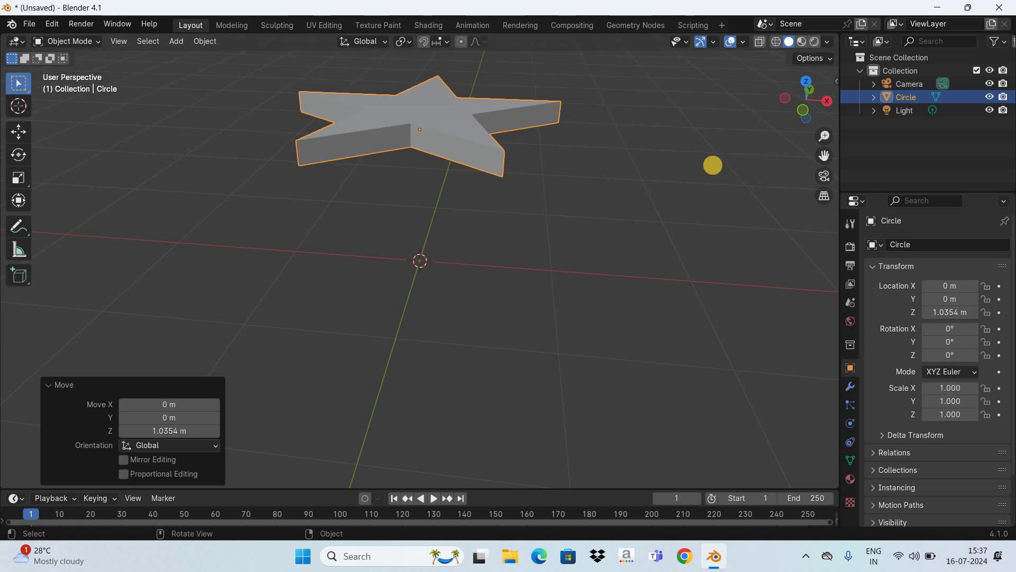
- Rotate the star about 83.7° around the X axis so it stands upright
{"action": "key", "text": "r"}
{"action": "key", "text": "y"}
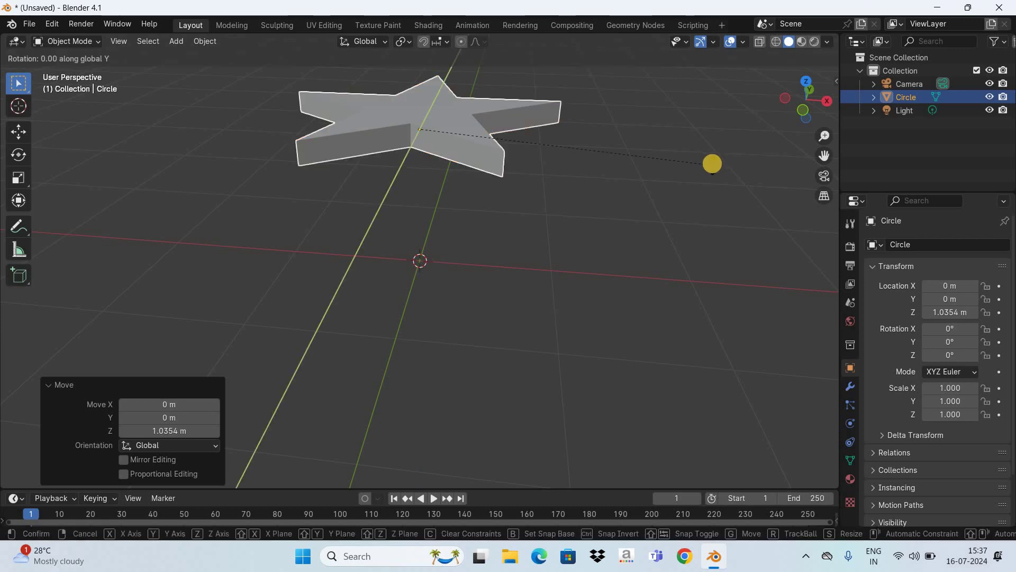
{"action": "key", "text": "x"}
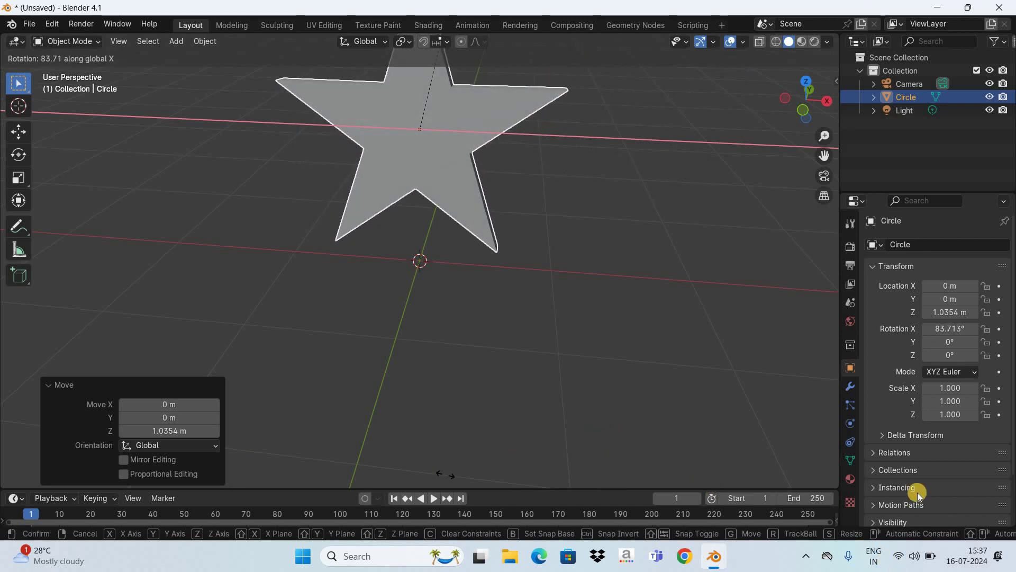
{"action": "left_click", "coordinate": [897, 471]}
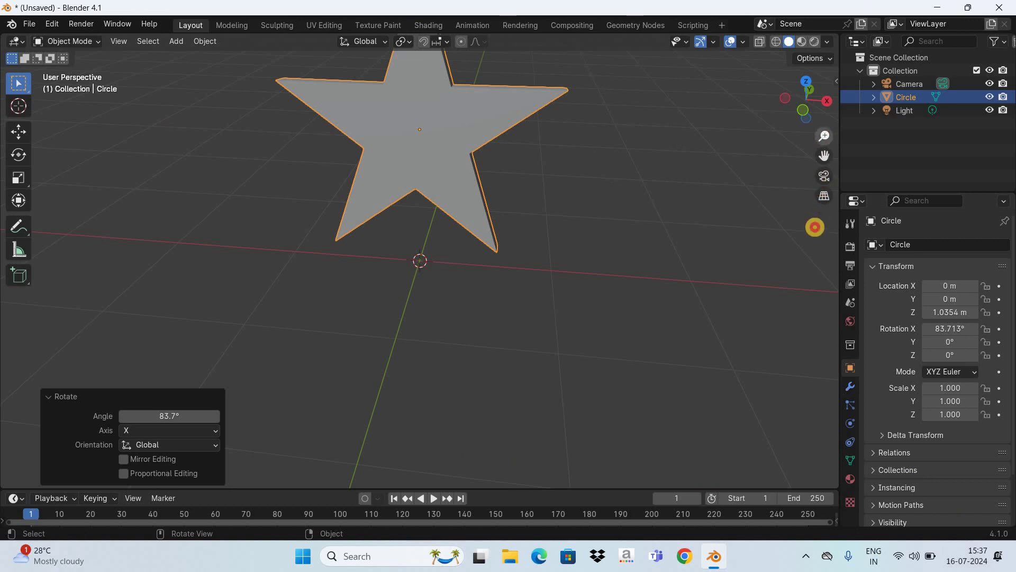
{"action": "scroll", "coordinate": [794, 87], "scroll_direction": "down", "scroll_amount": 4}
{"action": "mouse_move", "coordinate": [792, 86]}
{"action": "left_mouse_down"}
{"action": "mouse_move", "coordinate": [759, 67]}
{"action": "mouse_move", "coordinate": [797, 86]}
{"action": "left_mouse_up"}
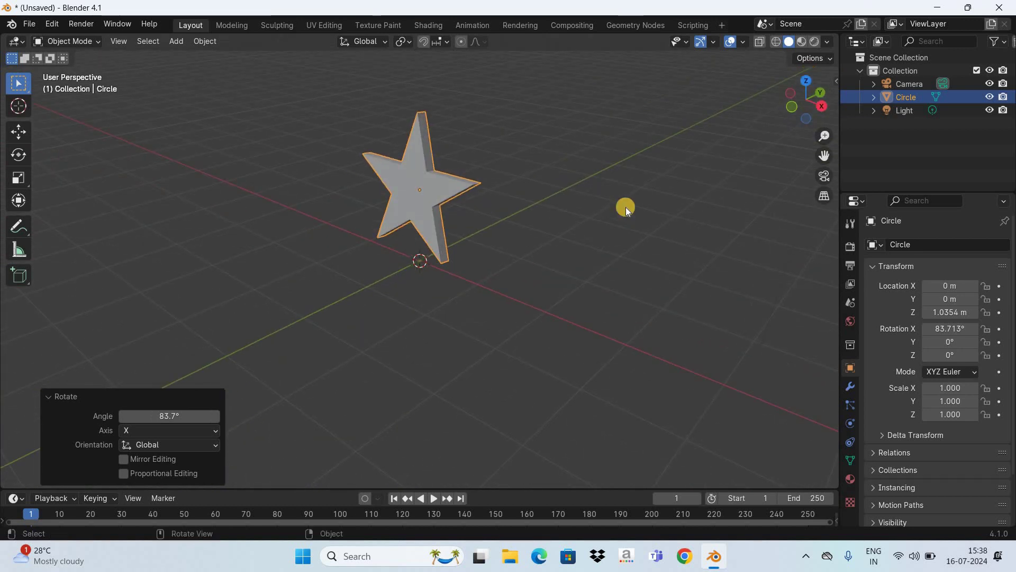